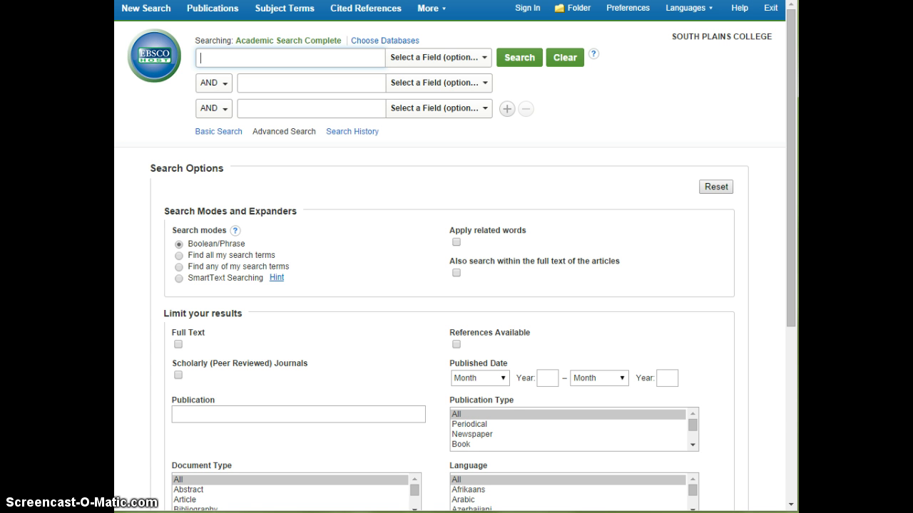
Step: Search for 'What are the effects of divorce' and scroll through the 18 results
type("What")
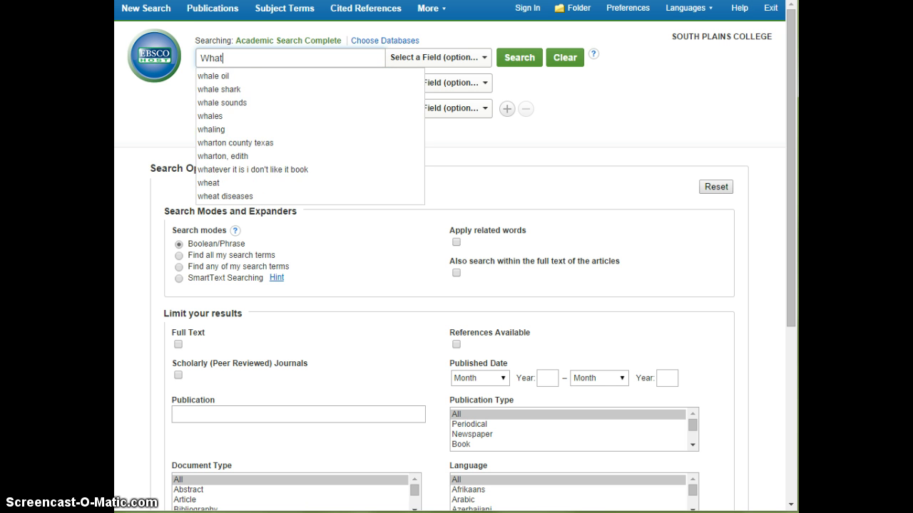
type(" are the eff")
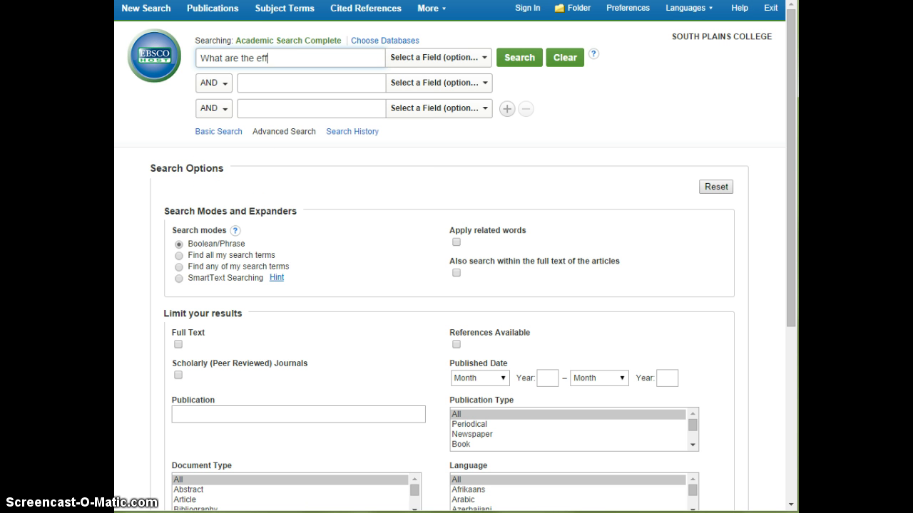
type("ects of divorce")
left_click(517, 58)
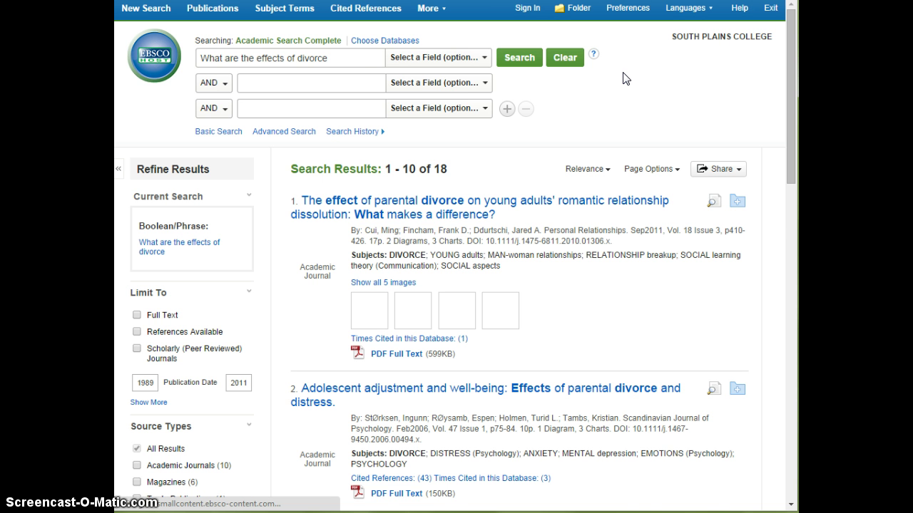
scroll(625, 78, "down", 5)
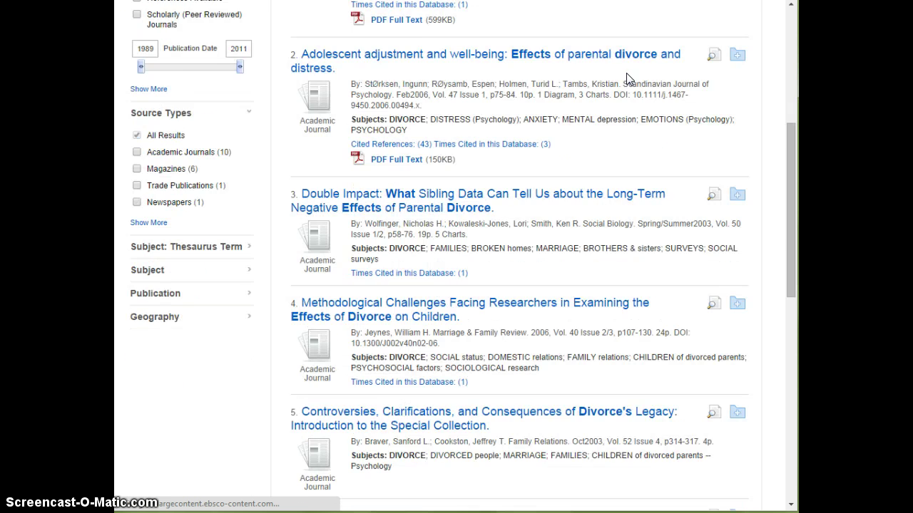
scroll(626, 79, "down", 1)
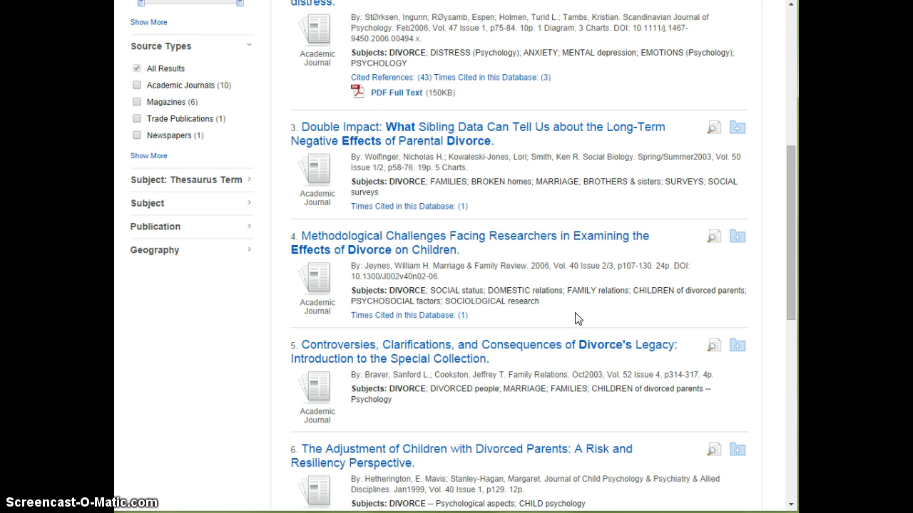
scroll(577, 319, "up", 6)
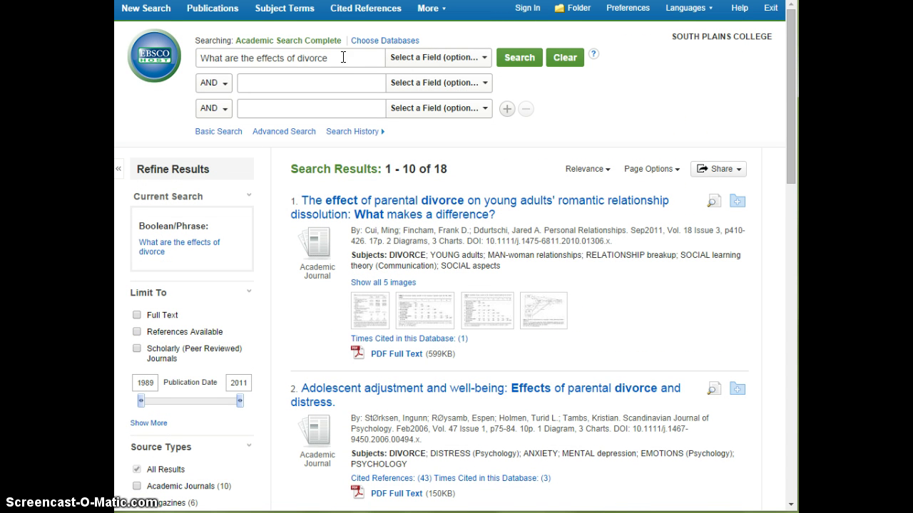
Step: Replace the question with the keywords 'divorce effects' and search again, getting 772 results
left_click_drag(330, 58, 193, 60)
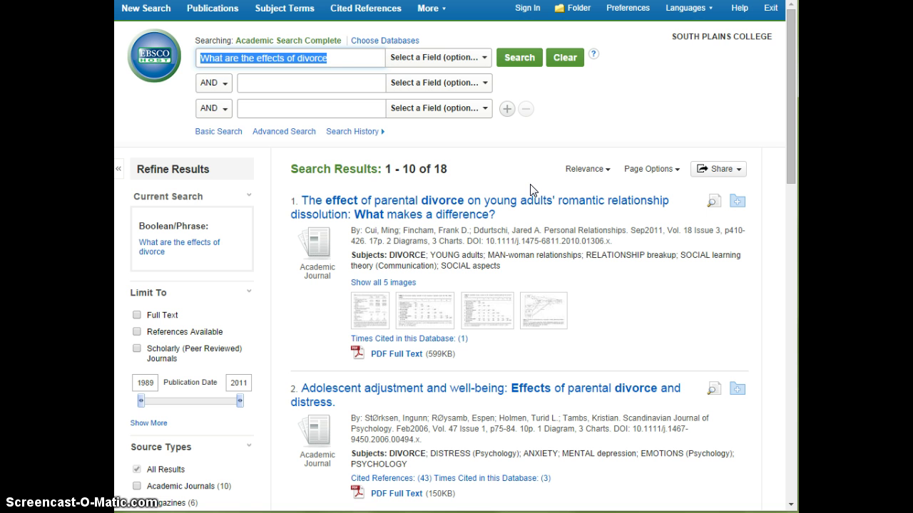
type("divorce ")
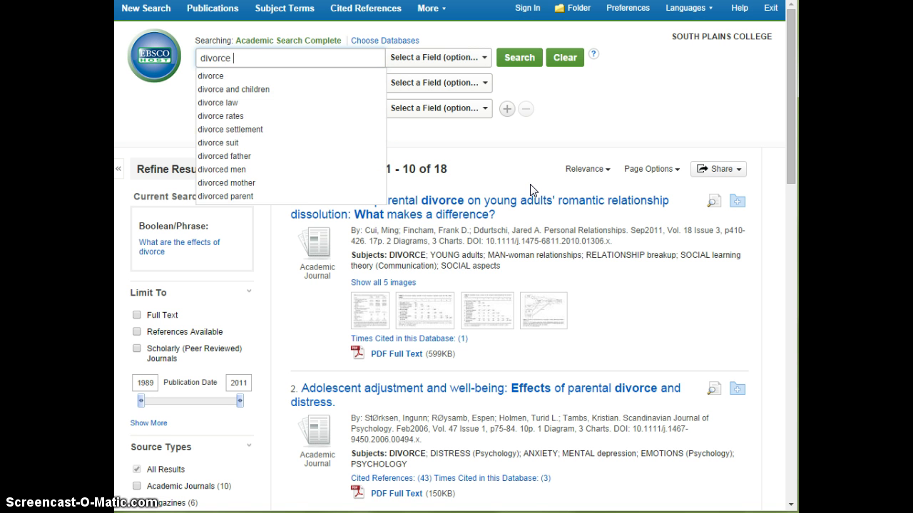
type("effects")
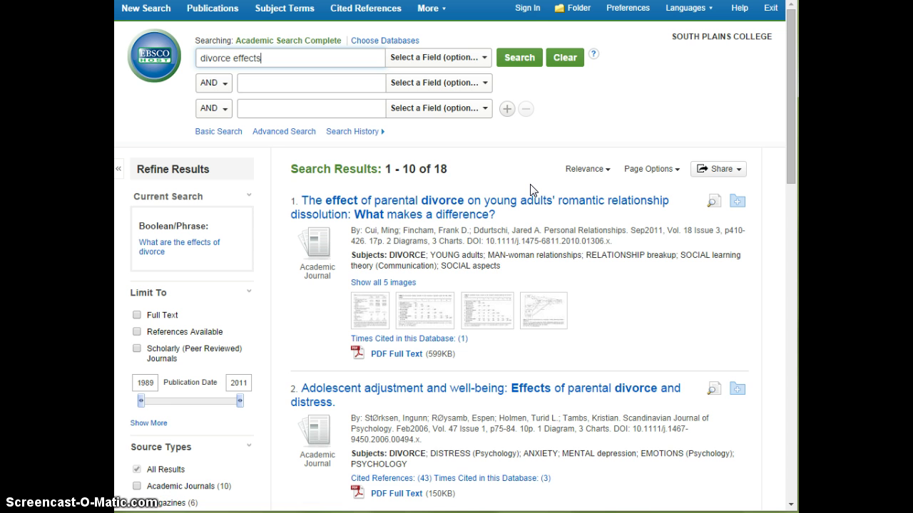
key("Return")
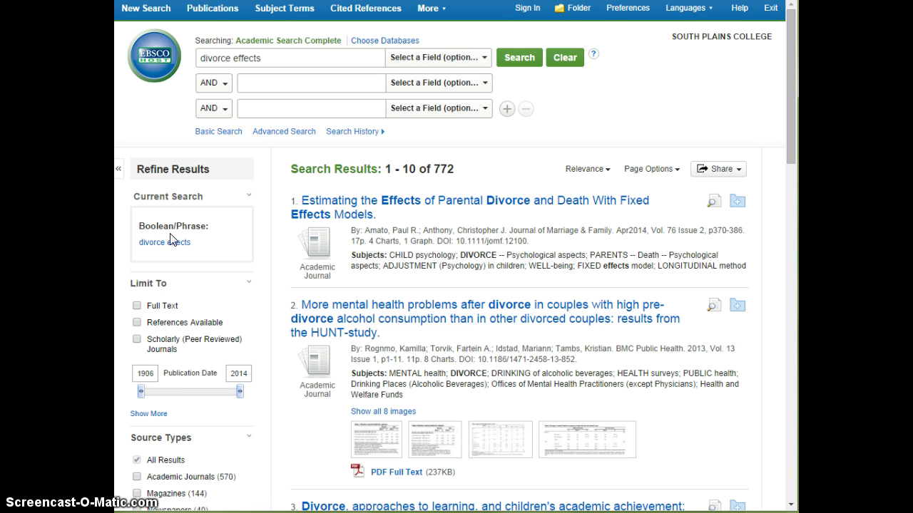
Step: Limit results to Scholarly (Peer Reviewed) Journals and Full Text, leaving 184, then return to the library tab
left_click(161, 350)
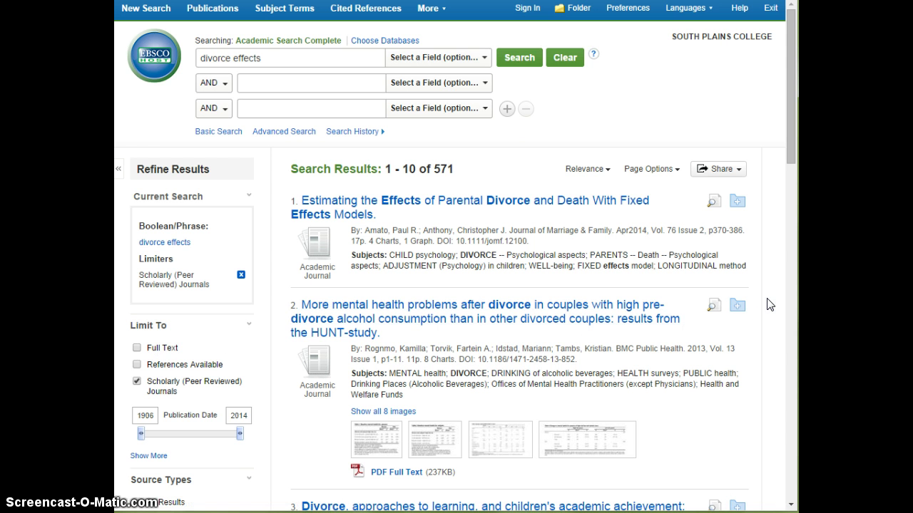
scroll(674, 237, "down", 1)
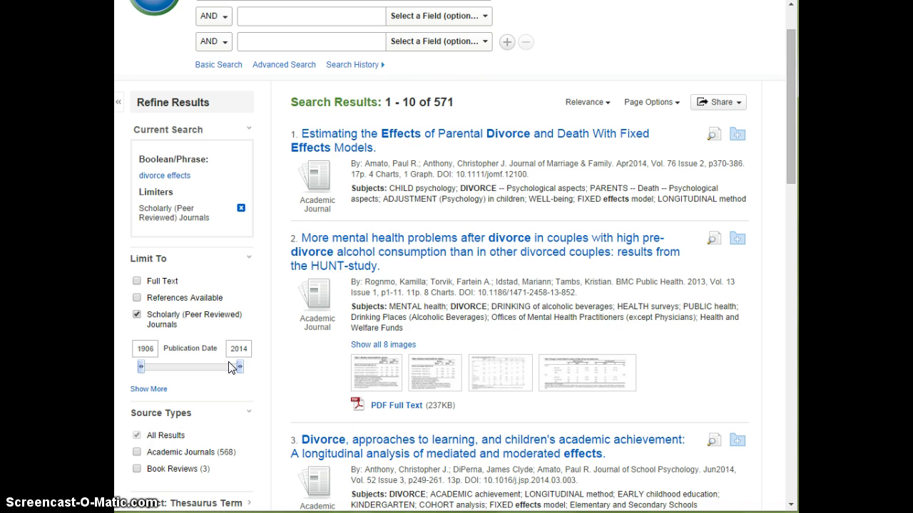
left_click(136, 281)
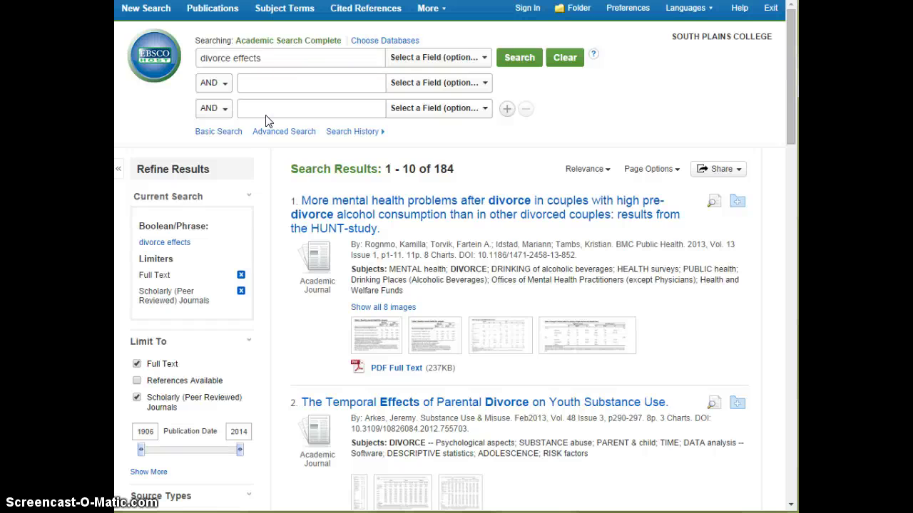
left_click(235, 2)
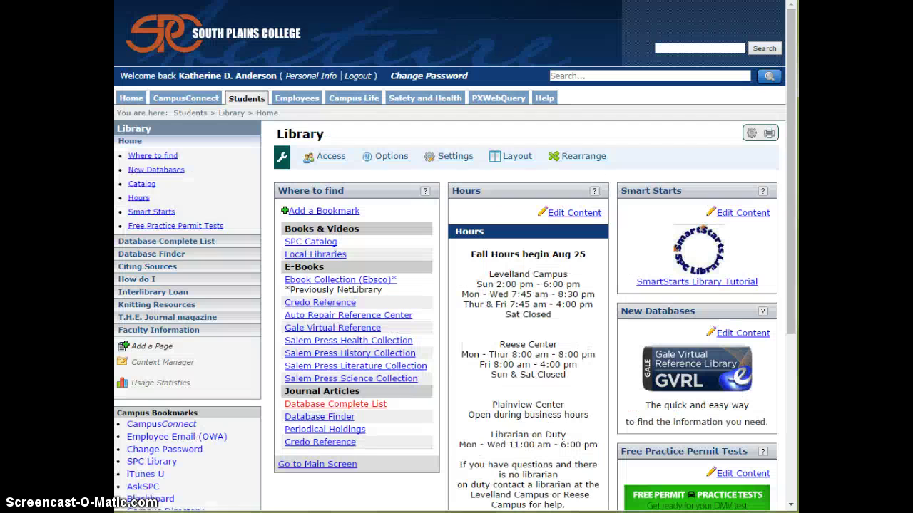
Step: View the library's Interlibrary Loan page and the Levelland journal article request form
left_click(152, 301)
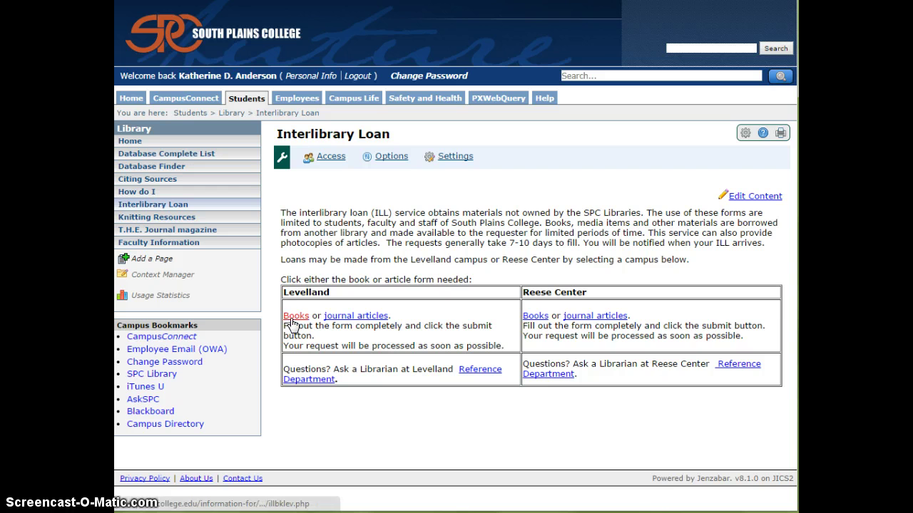
left_click(351, 322)
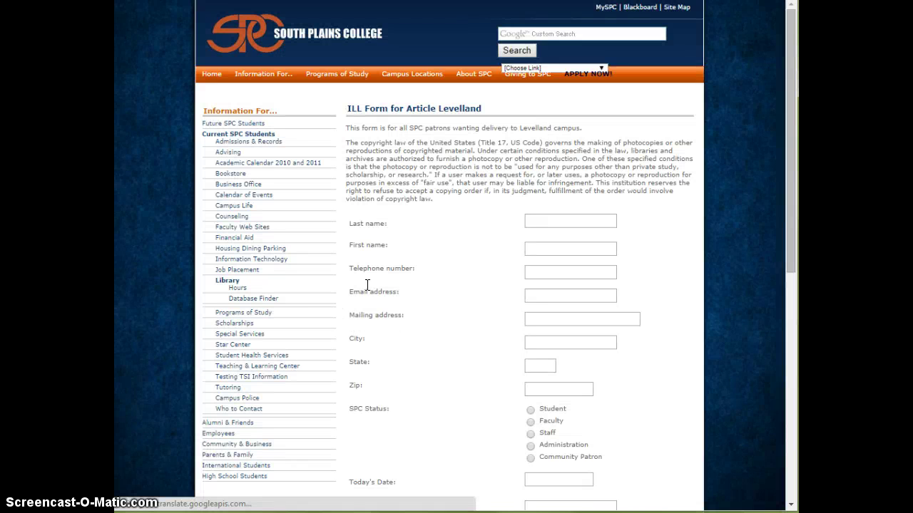
scroll(395, 417, "down", 4)
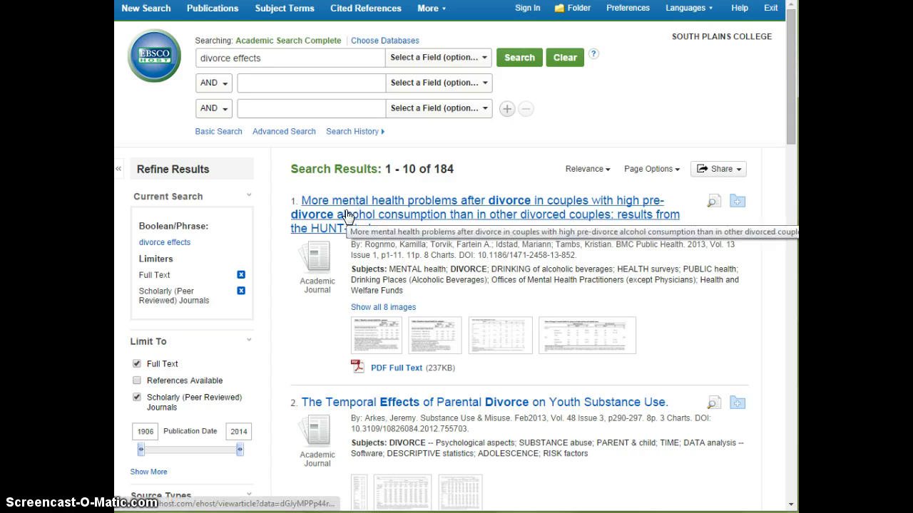
left_click(447, 214)
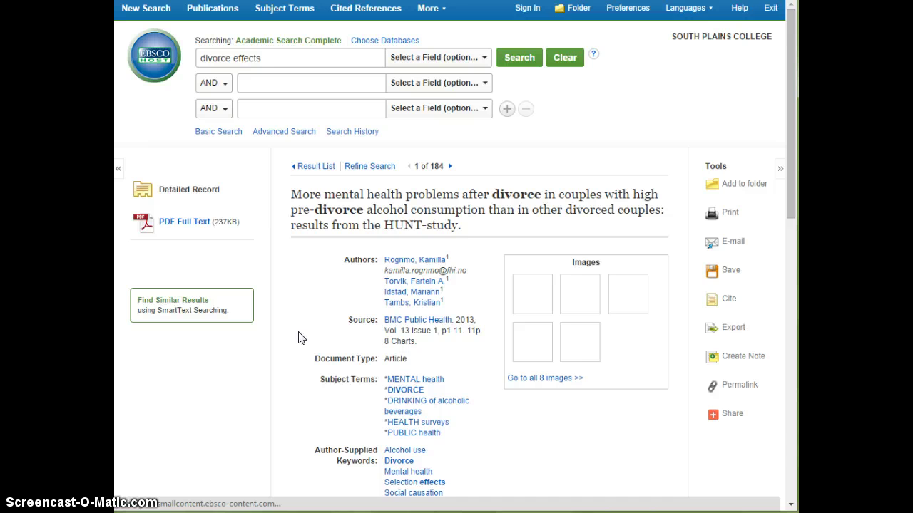
scroll(480, 460, "down", 6)
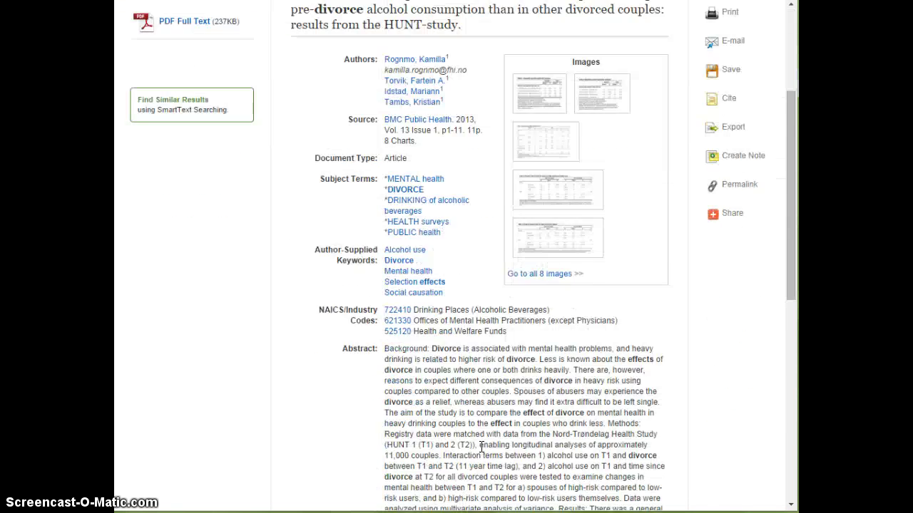
scroll(480, 447, "up", 5)
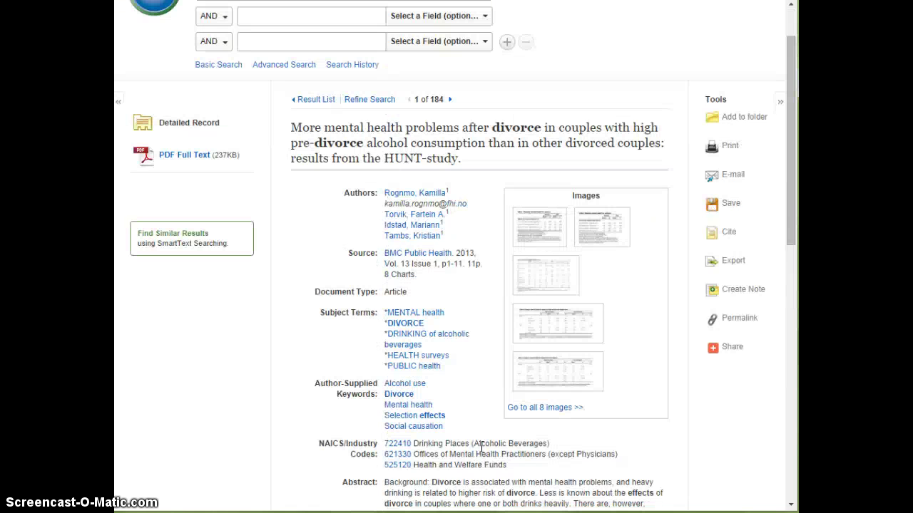
left_click(174, 161)
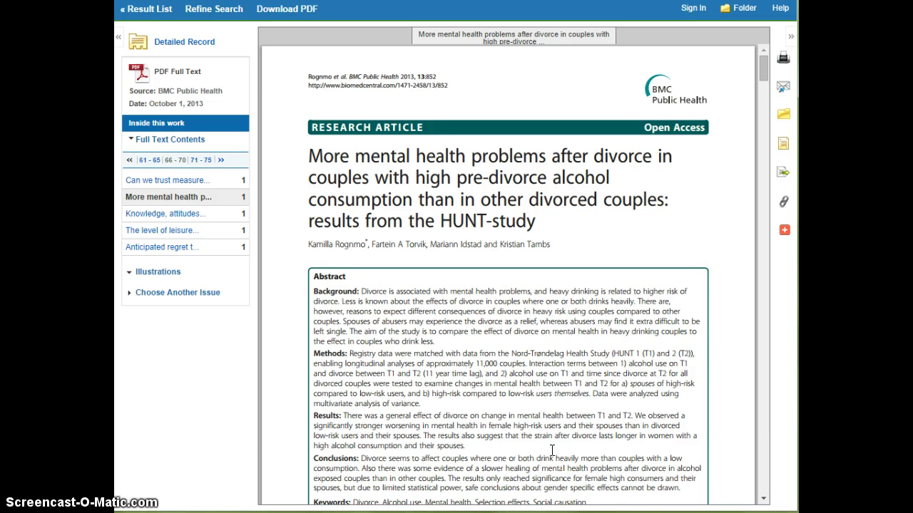
scroll(638, 350, "down", 4)
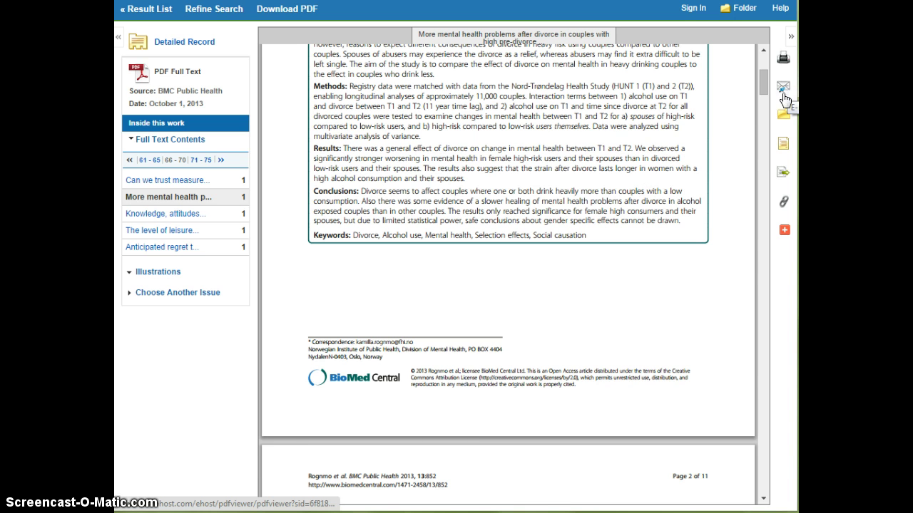
scroll(494, 191, "up", 4)
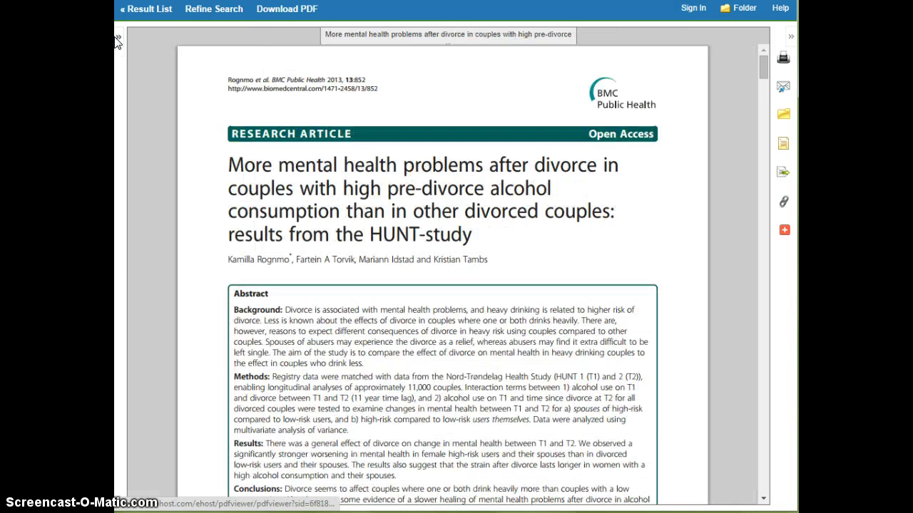
left_click(119, 38)
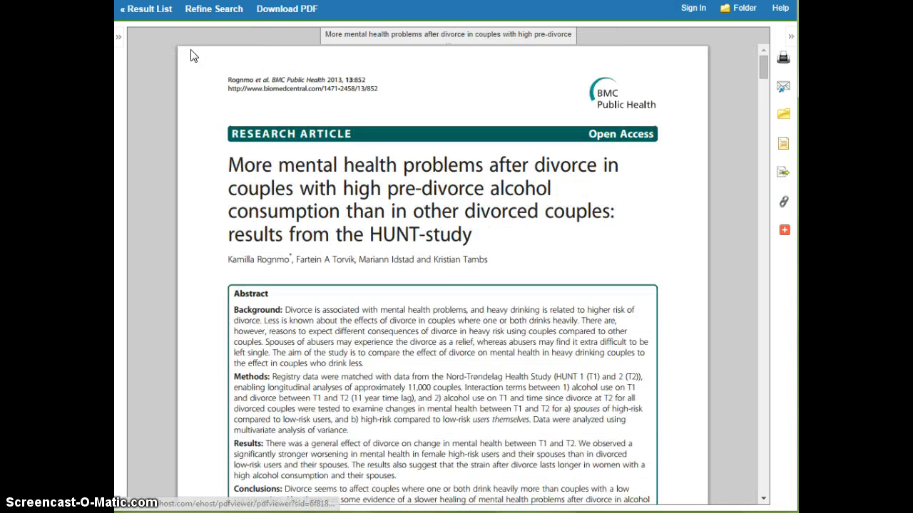
left_click(119, 36)
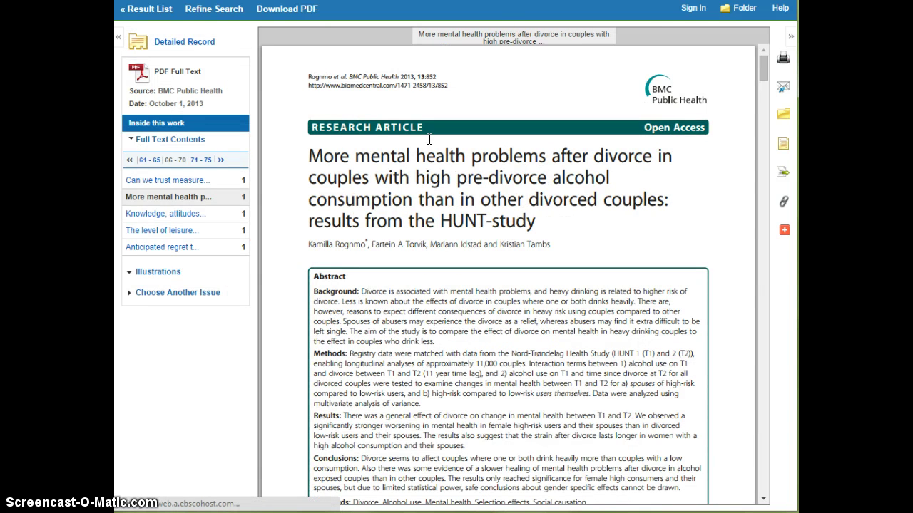
key("alt+Left")
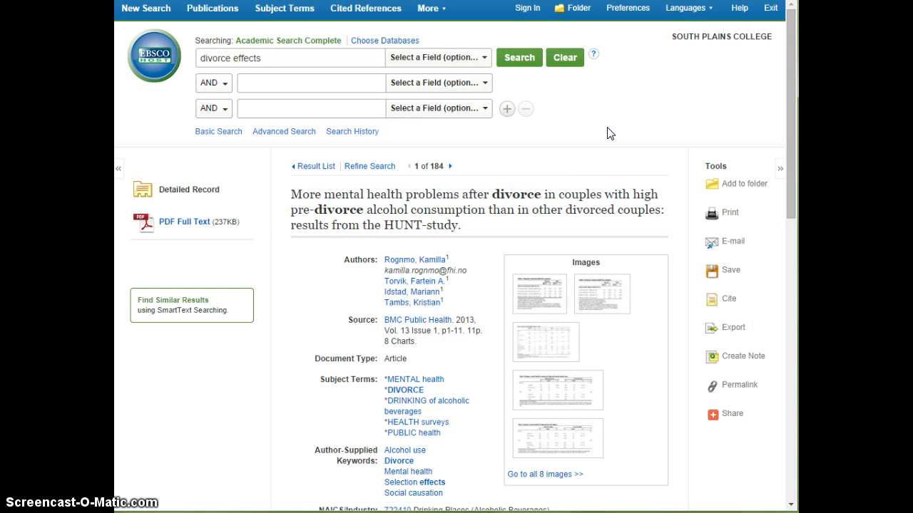
scroll(610, 133, "down", 1)
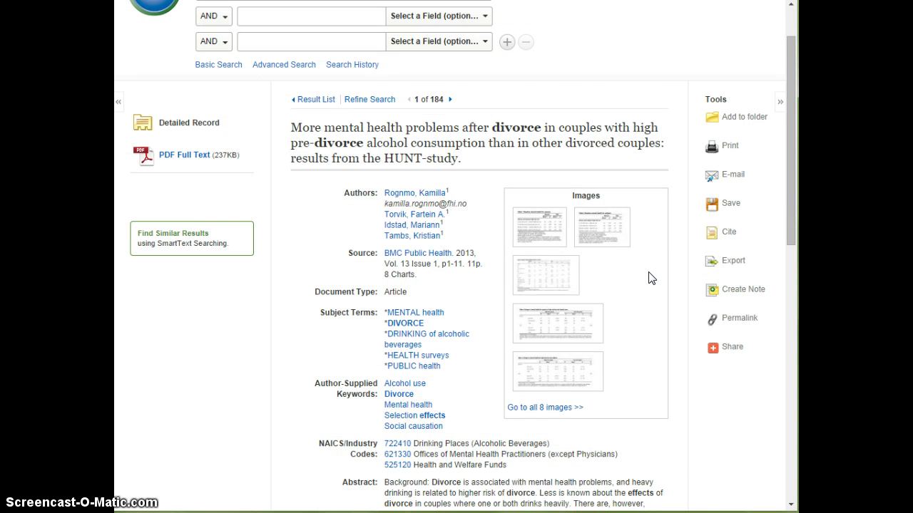
scroll(650, 278, "down", 4)
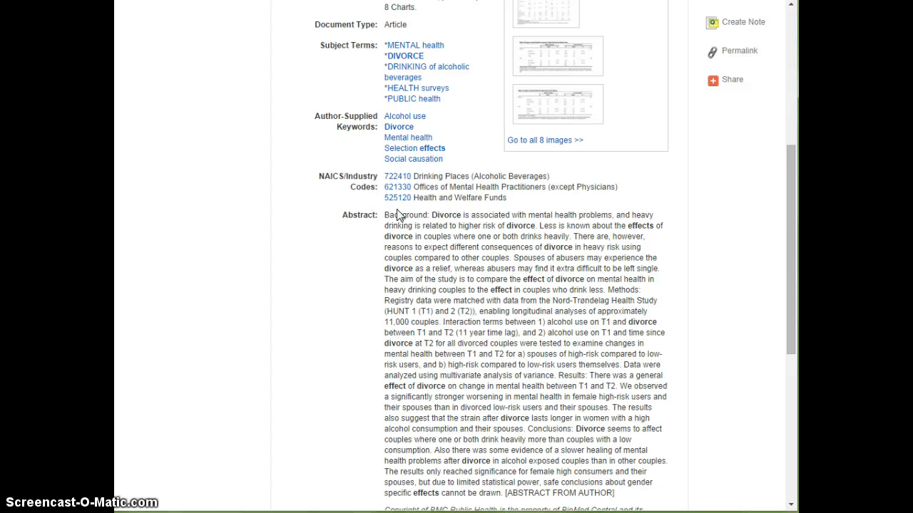
scroll(690, 396, "down", 2)
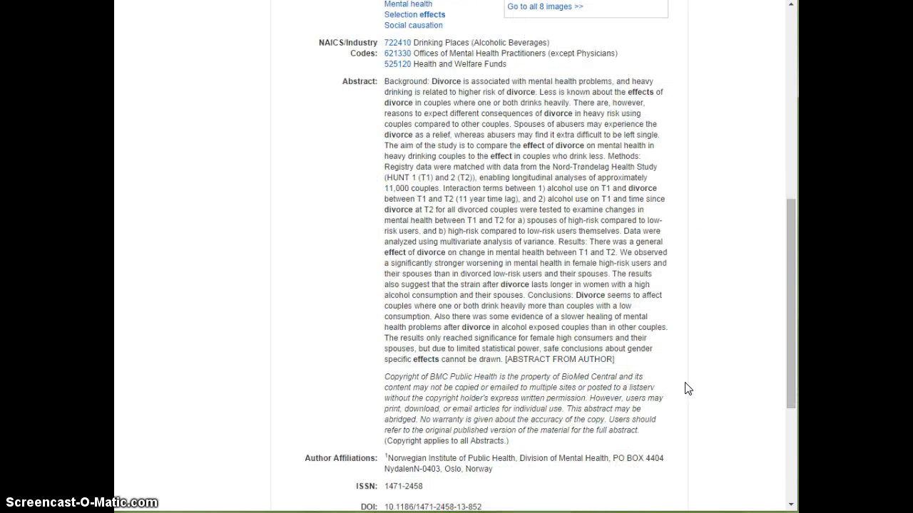
scroll(688, 378, "up", 2)
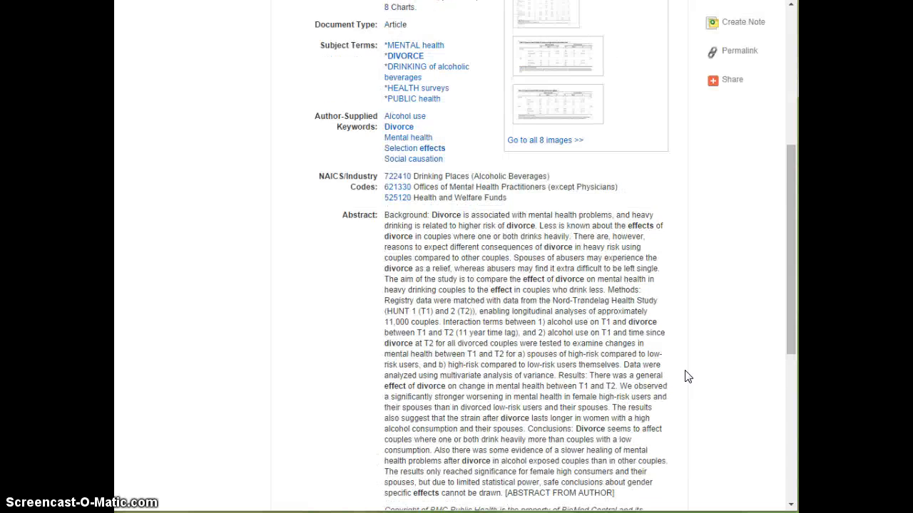
scroll(688, 371, "up", 3)
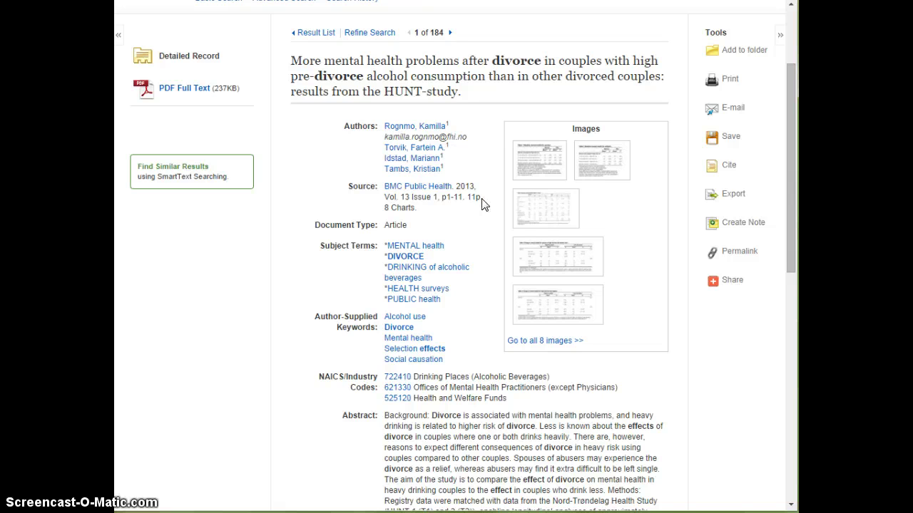
scroll(473, 350, "down", 2)
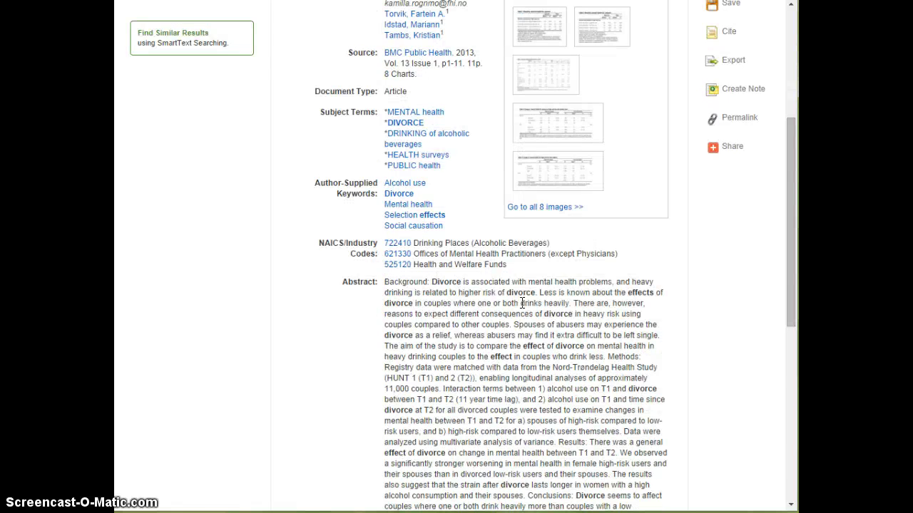
scroll(609, 312, "up", 2)
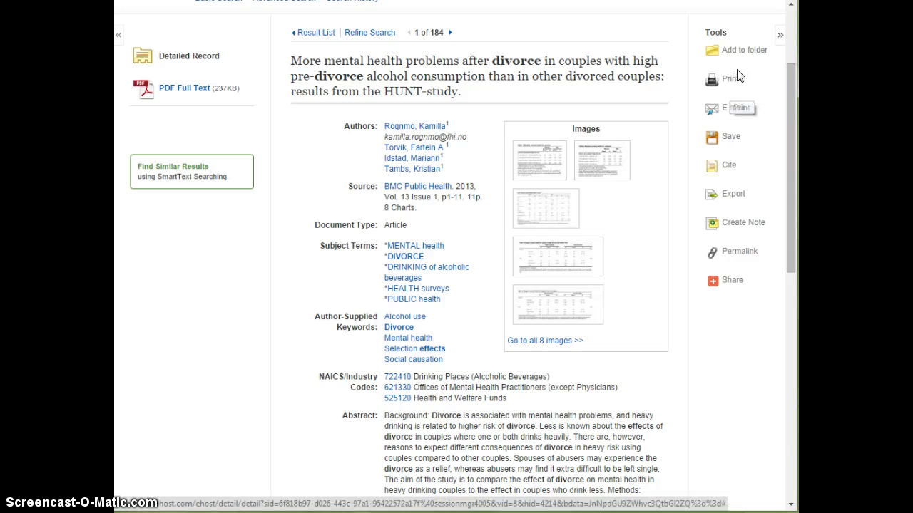
Step: Show the HUNT-study article's Citation Format panel and highlight its APA reference
left_click(725, 168)
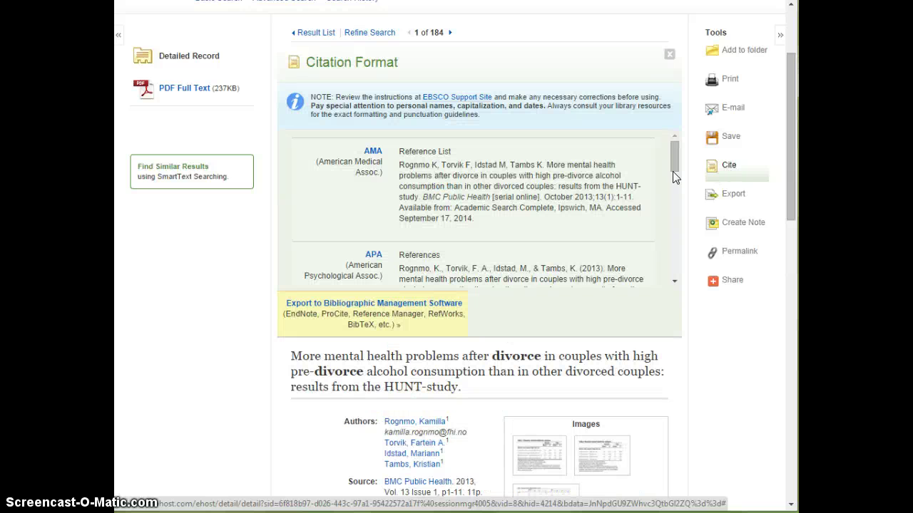
scroll(638, 184, "down", 2)
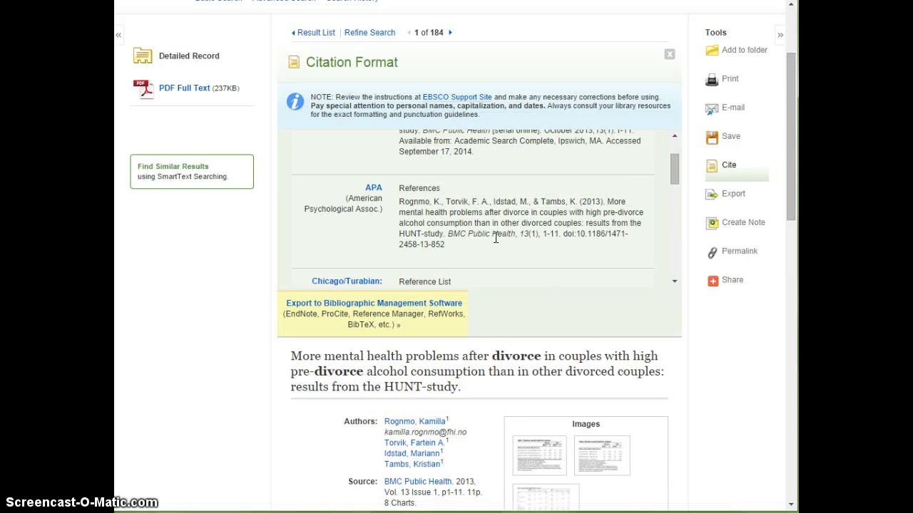
left_click_drag(445, 244, 398, 198)
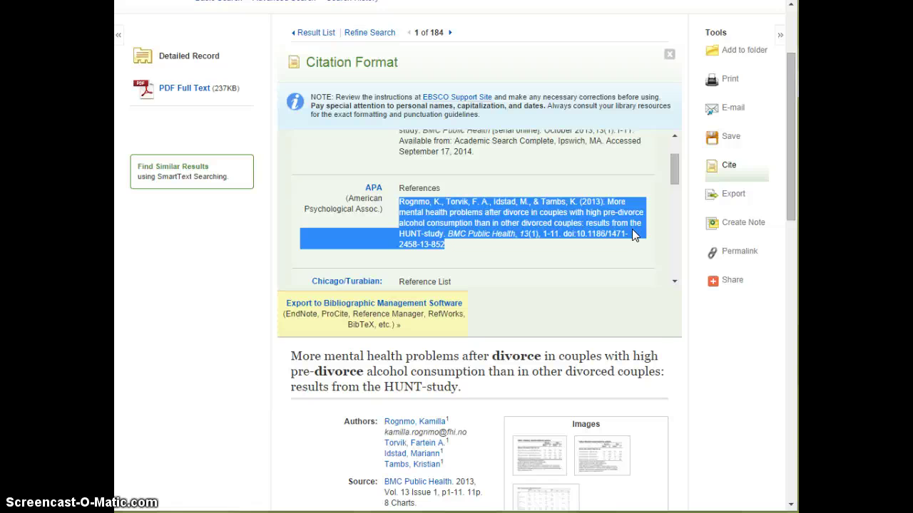
left_click(538, 239)
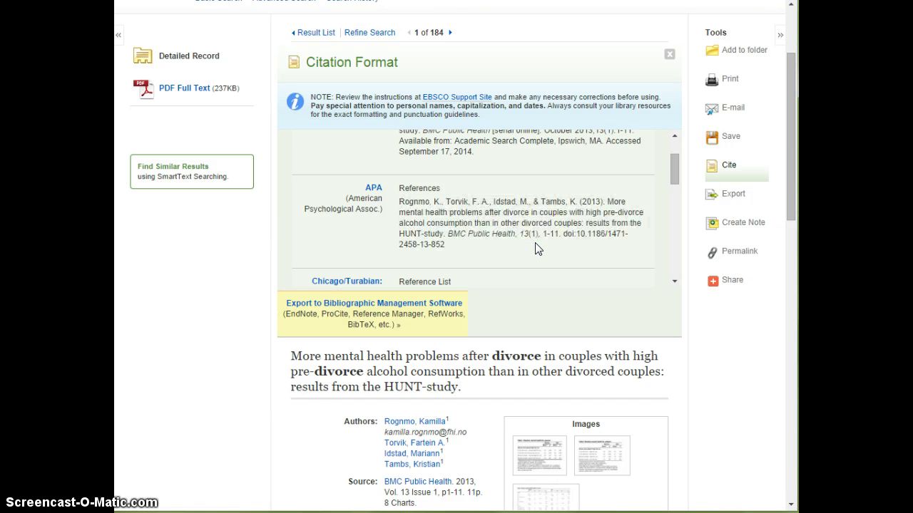